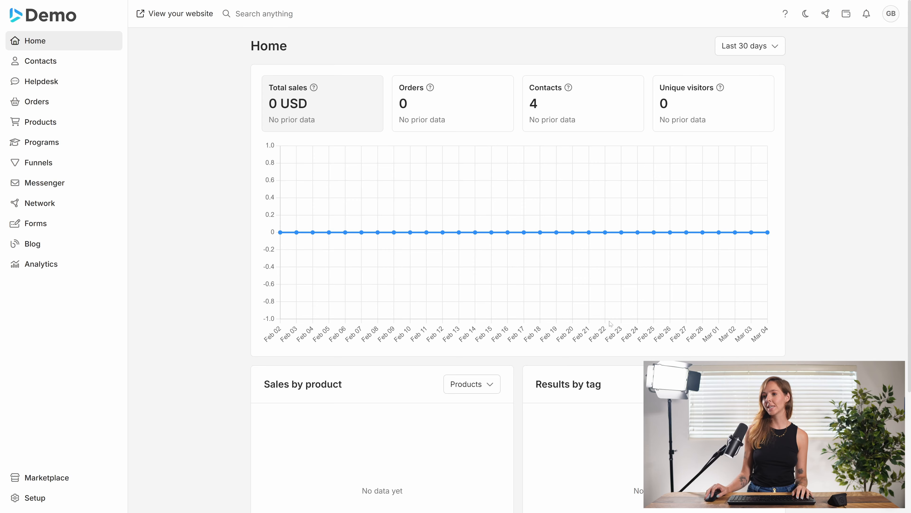
Start adding the first department in the Helpdesk setup and name it General.
{"action": "left_click", "coordinate": [68, 82]}
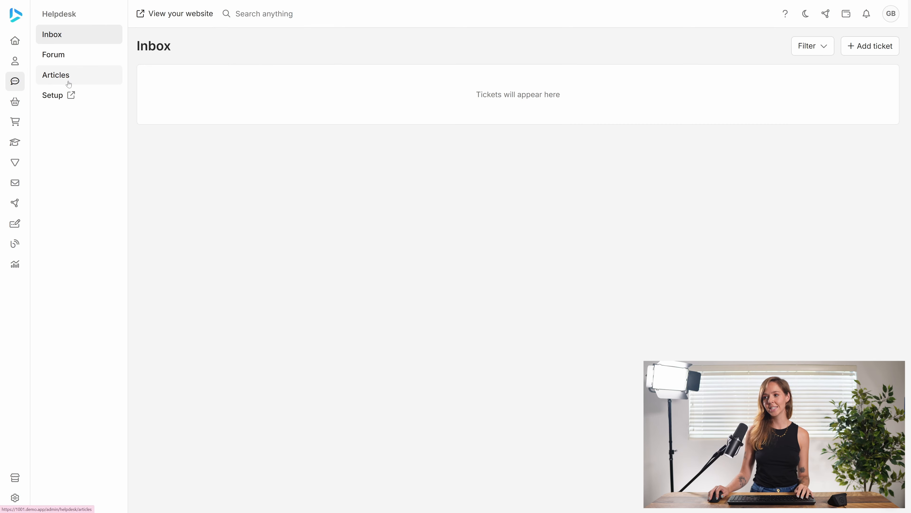
{"action": "left_click", "coordinate": [96, 104]}
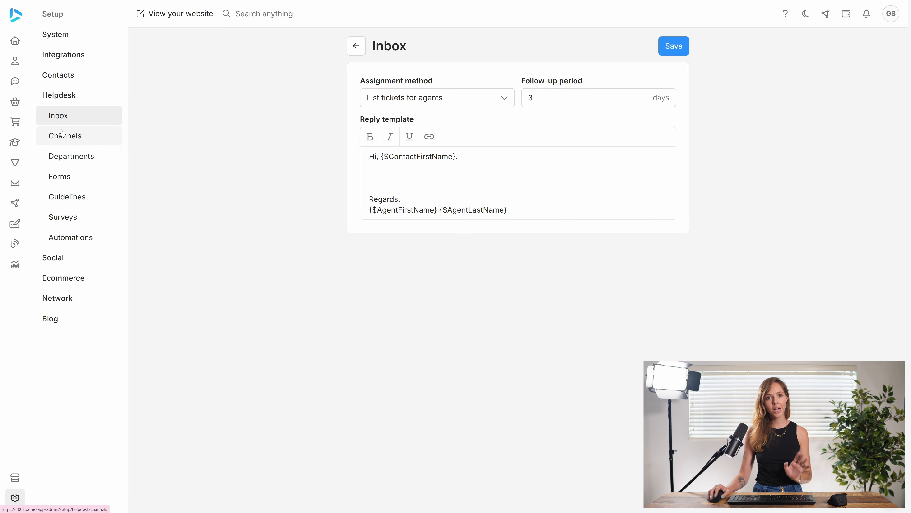
{"action": "left_click", "coordinate": [81, 162]}
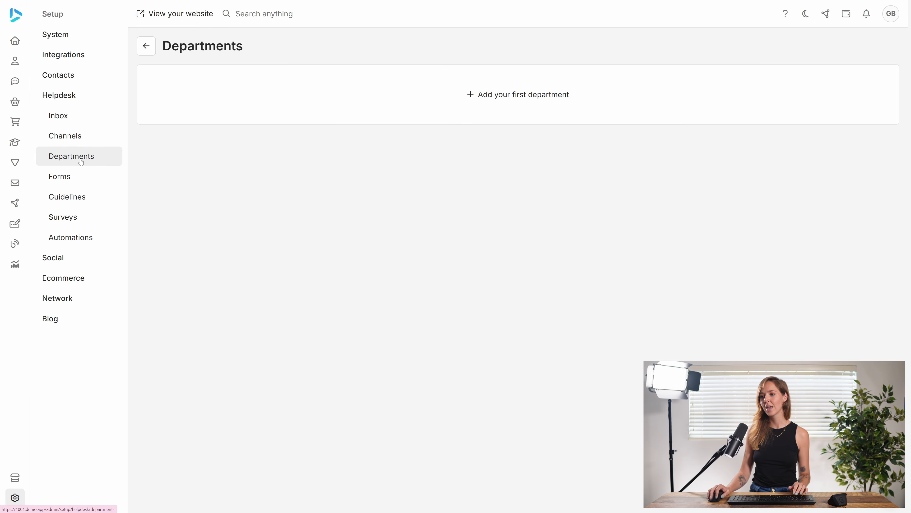
{"action": "left_click", "coordinate": [480, 103]}
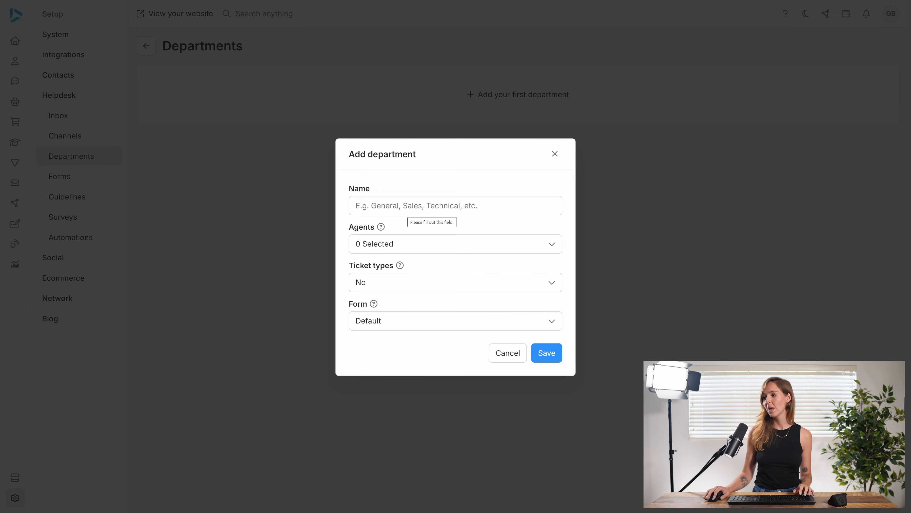
{"action": "left_click", "coordinate": [407, 206]}
{"action": "type", "text": "General"}
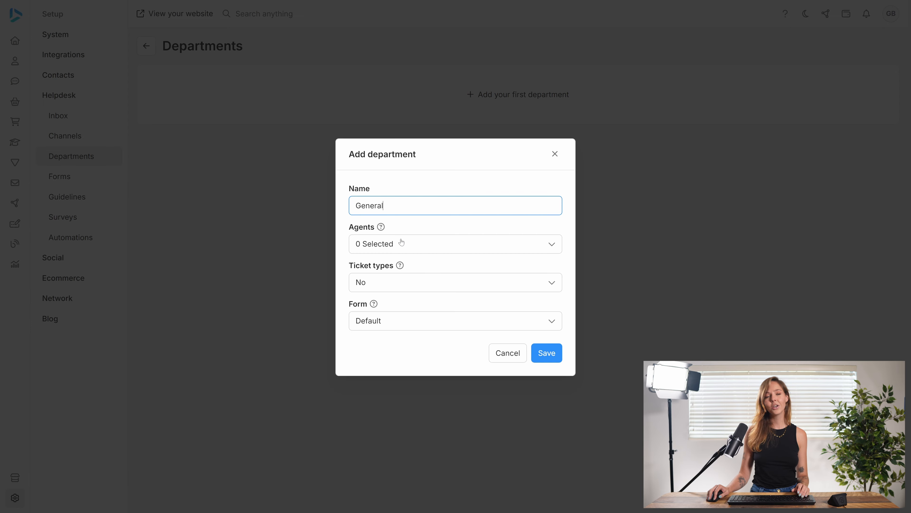
Assign all three listed agents to the General department.
{"action": "left_click", "coordinate": [402, 250]}
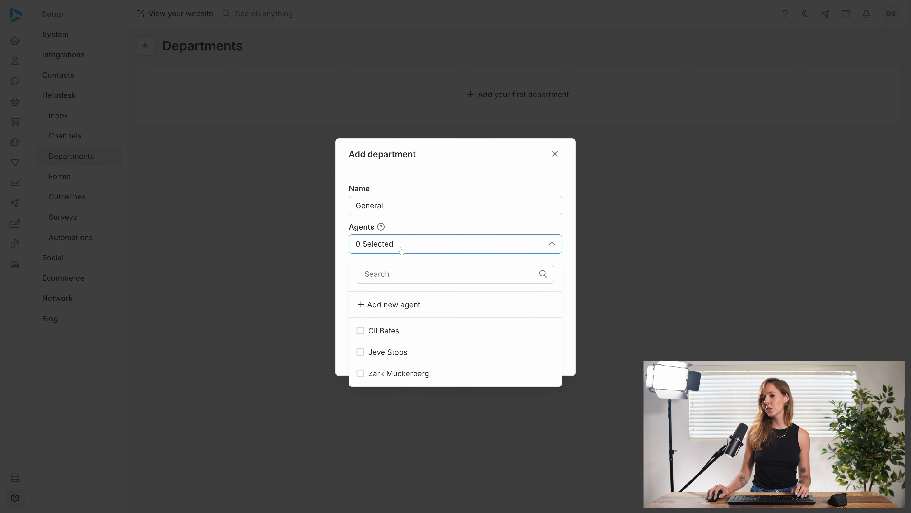
{"action": "left_click", "coordinate": [396, 338]}
{"action": "left_click", "coordinate": [396, 338]}
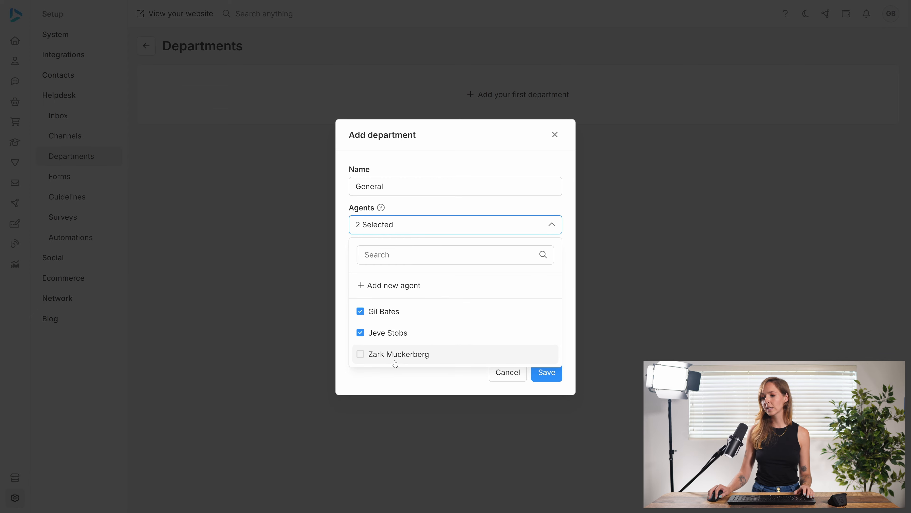
{"action": "left_click", "coordinate": [395, 361]}
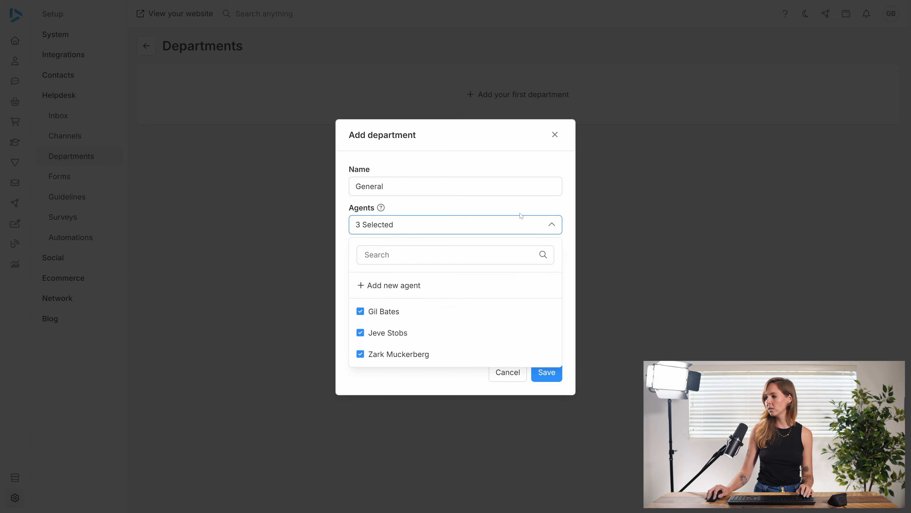
{"action": "left_click", "coordinate": [515, 229]}
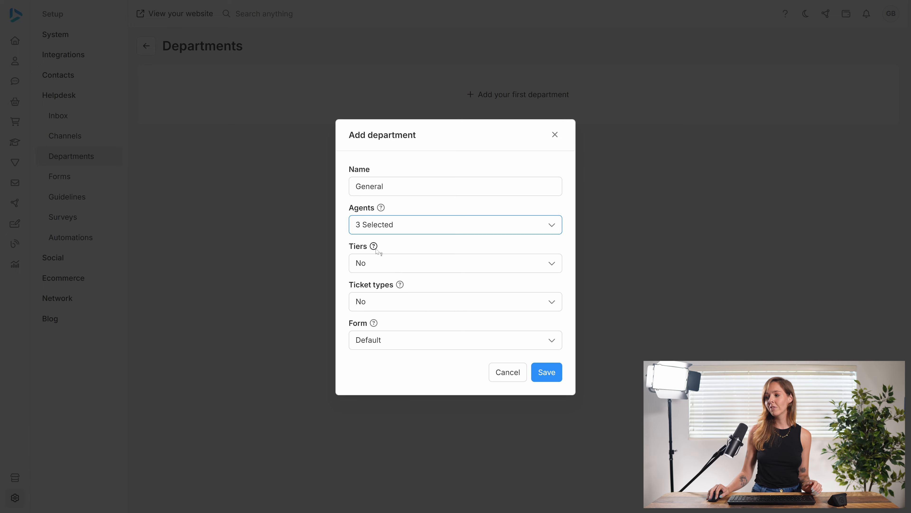
Check the explanation of tiers and enable tiers for the General department.
{"action": "mouse_move", "coordinate": [372, 247]}
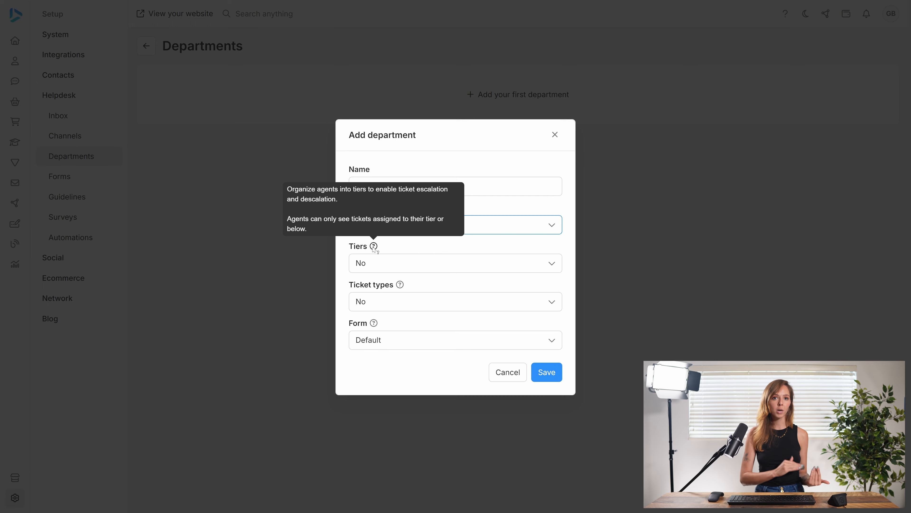
{"action": "left_click", "coordinate": [498, 229]}
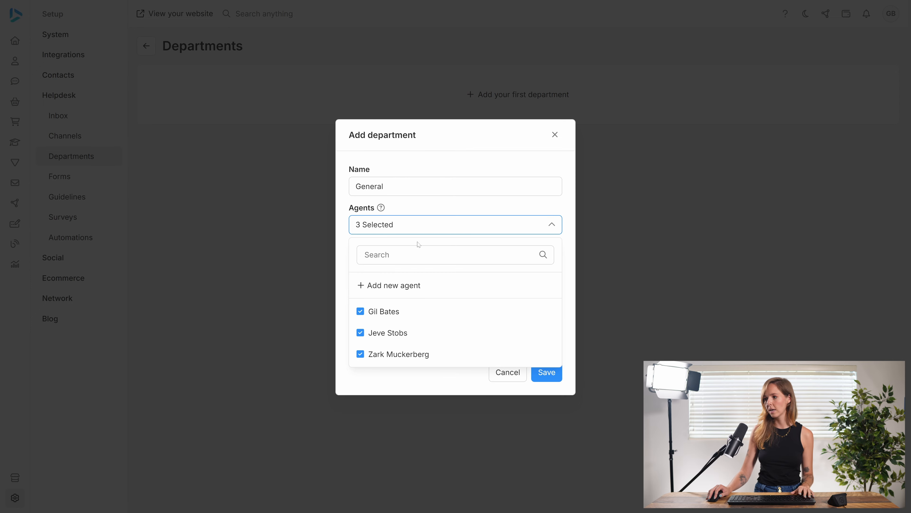
{"action": "left_click", "coordinate": [422, 228]}
{"action": "left_click", "coordinate": [465, 260]}
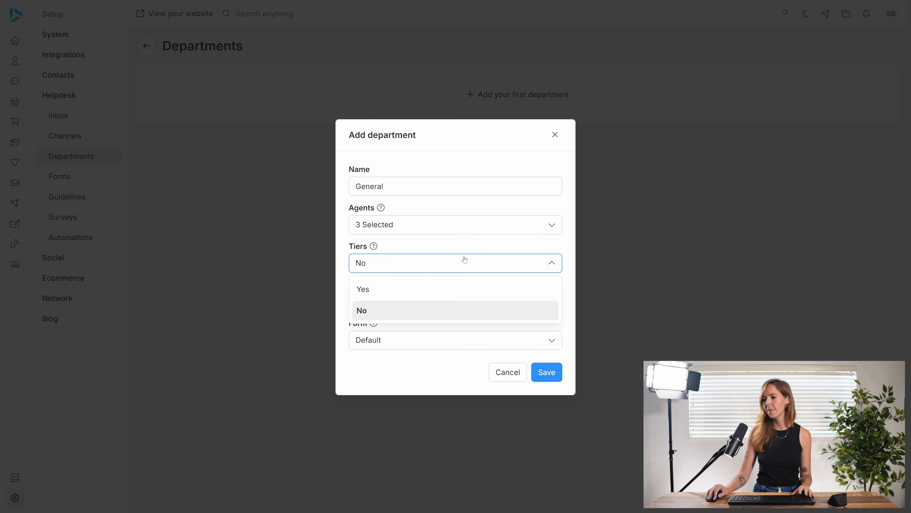
{"action": "left_click", "coordinate": [418, 290]}
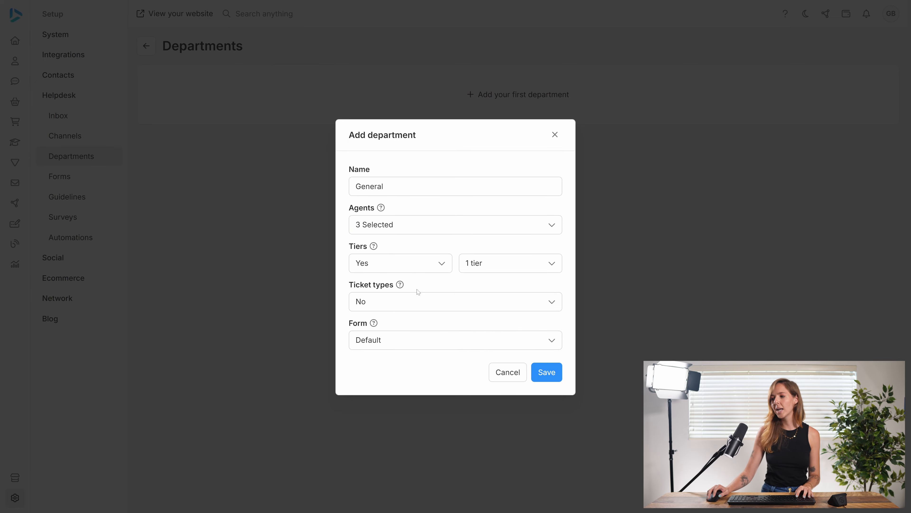
Split the agents into three tiers in listed order: the first in Tier 1, the second in Tier 2, the third in Tier 3.
{"action": "left_click", "coordinate": [535, 265]}
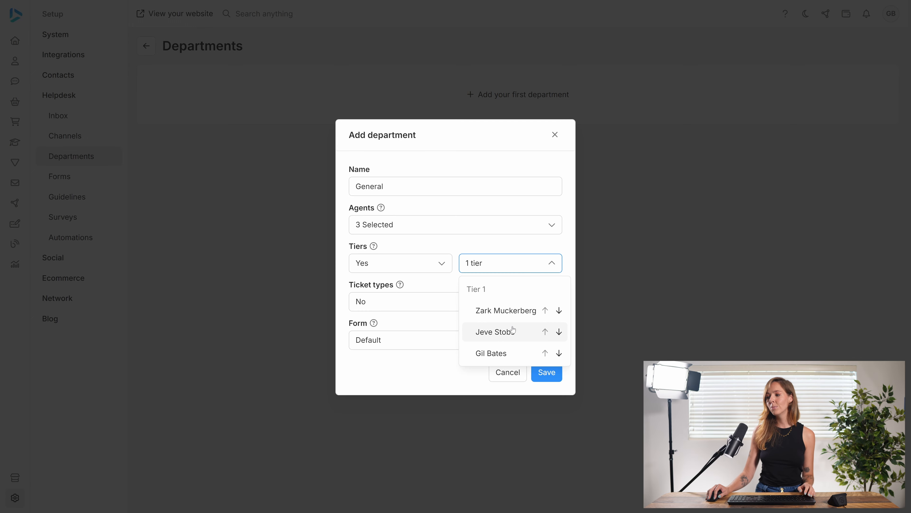
{"action": "left_click", "coordinate": [560, 333]}
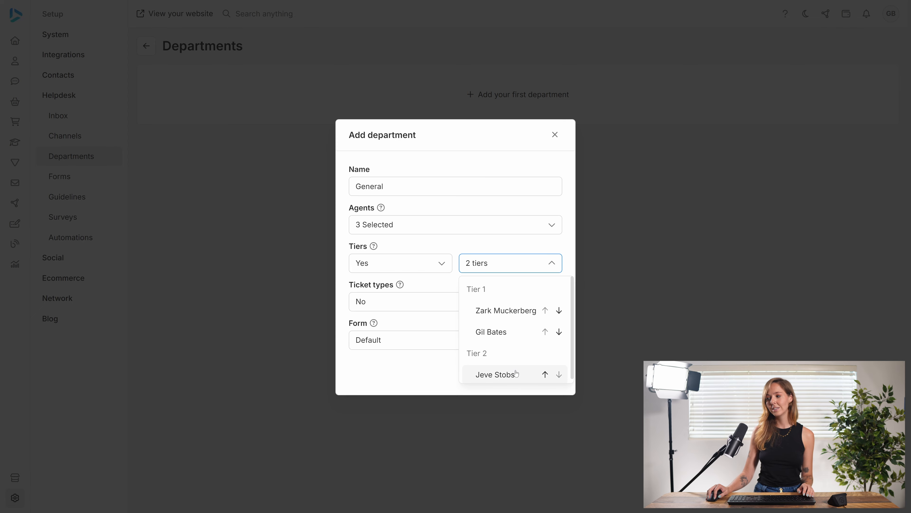
{"action": "left_click", "coordinate": [559, 332]}
{"action": "left_click", "coordinate": [559, 372]}
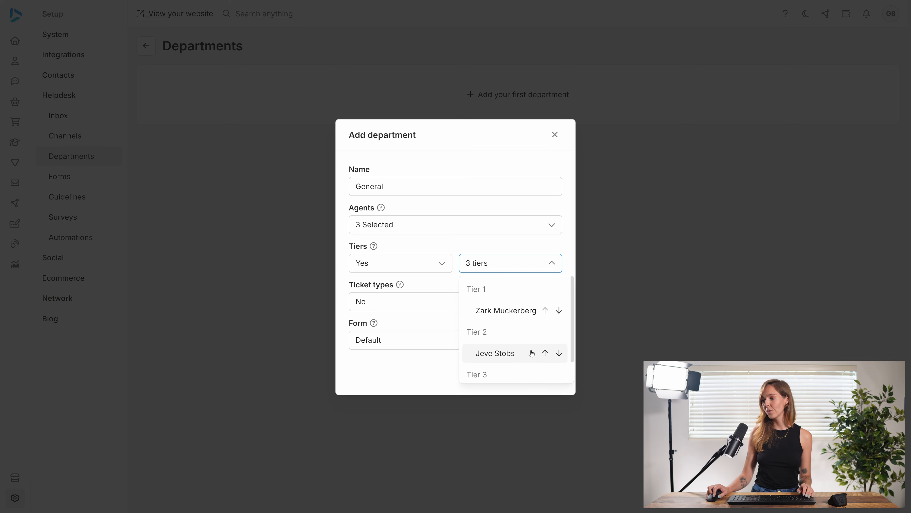
{"action": "scroll", "coordinate": [533, 354], "scroll_direction": "down", "scroll_amount": 1}
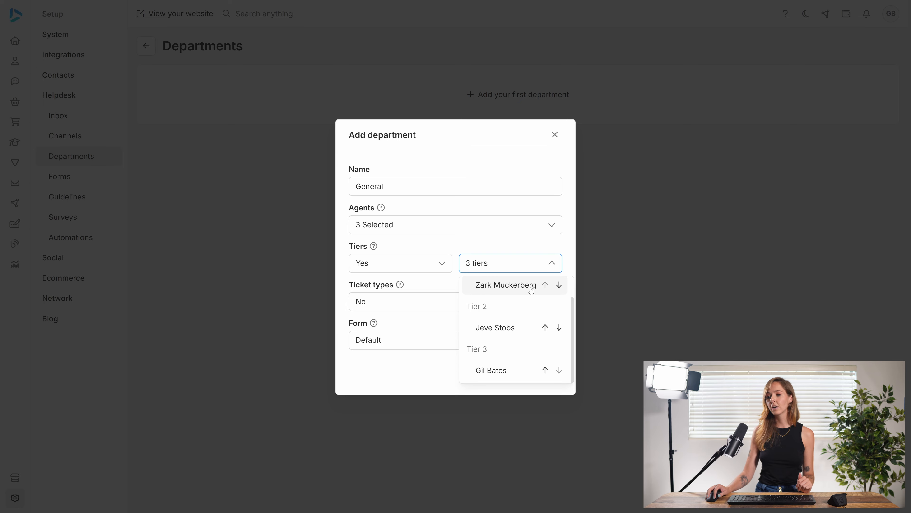
{"action": "left_click", "coordinate": [516, 261]}
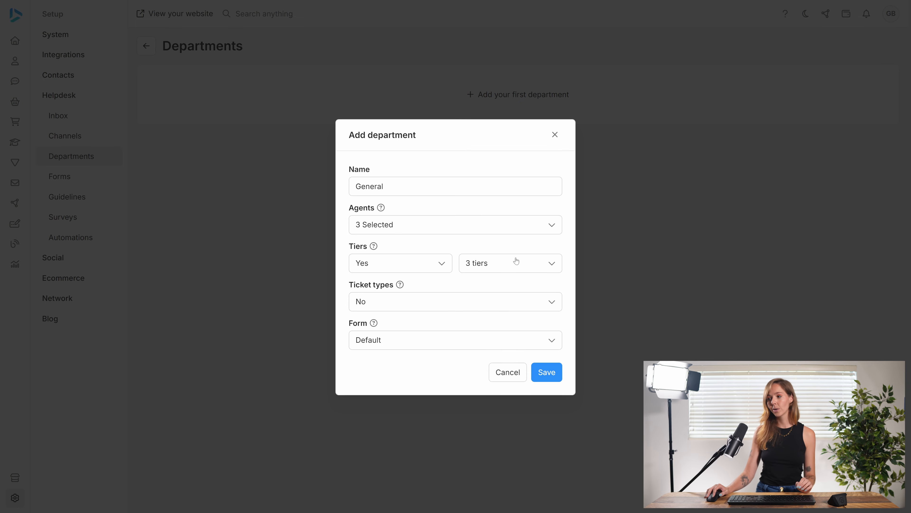
Check the explanation of ticket types and enable them for the General department.
{"action": "mouse_move", "coordinate": [401, 285]}
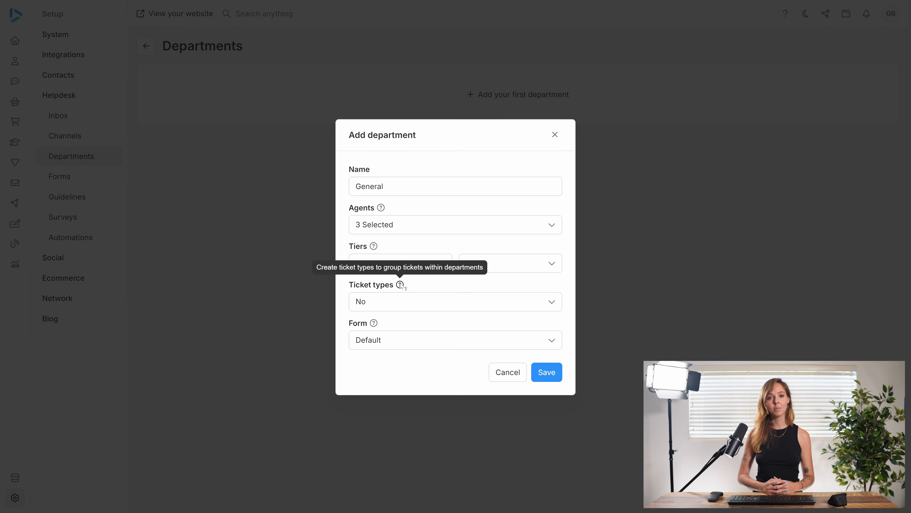
{"action": "left_click", "coordinate": [413, 302]}
{"action": "left_click", "coordinate": [401, 328]}
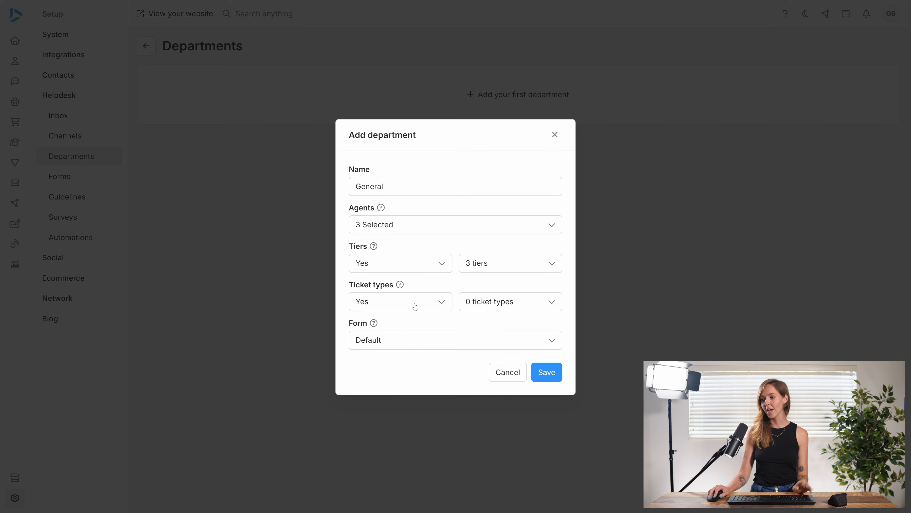
Add and save a ticket type named Password reset with Normal priority.
{"action": "left_click", "coordinate": [511, 302]}
{"action": "left_click", "coordinate": [490, 327]}
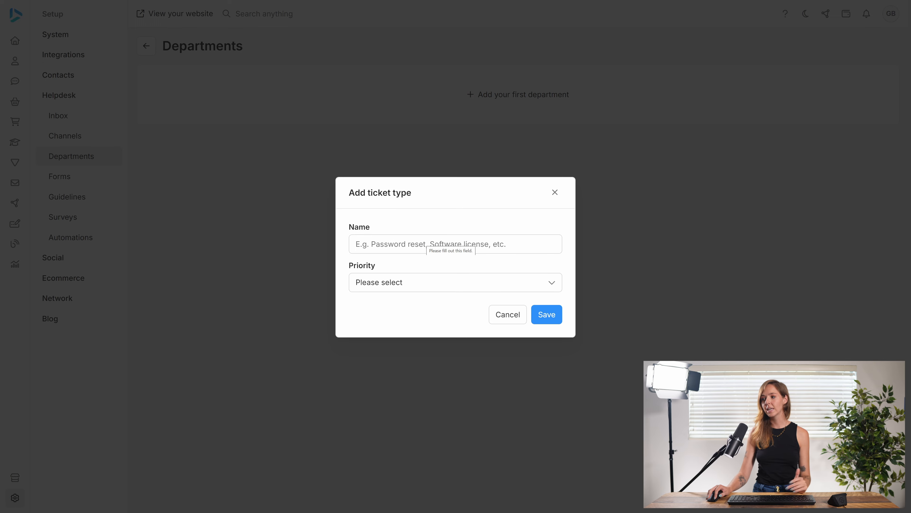
{"action": "left_click", "coordinate": [404, 286]}
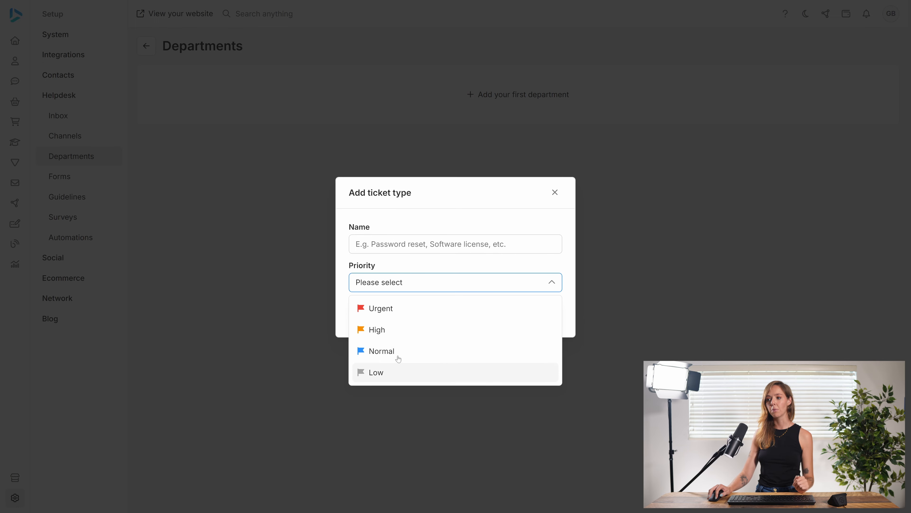
{"action": "left_click", "coordinate": [408, 244]}
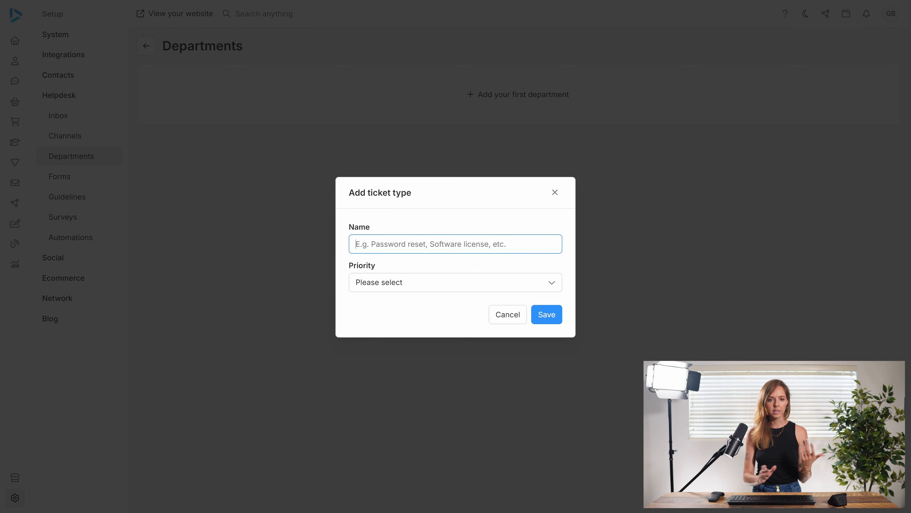
{"action": "type", "text": "Passwor"}
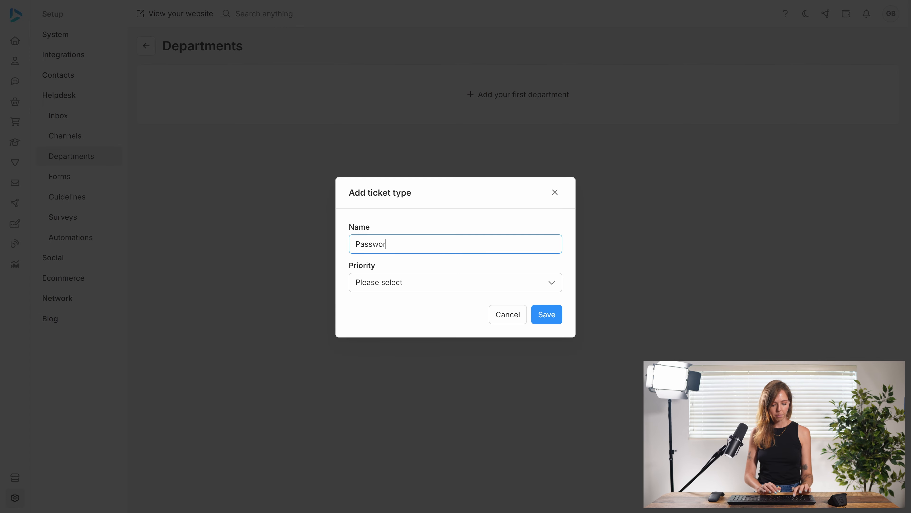
{"action": "type", "text": "d reset"}
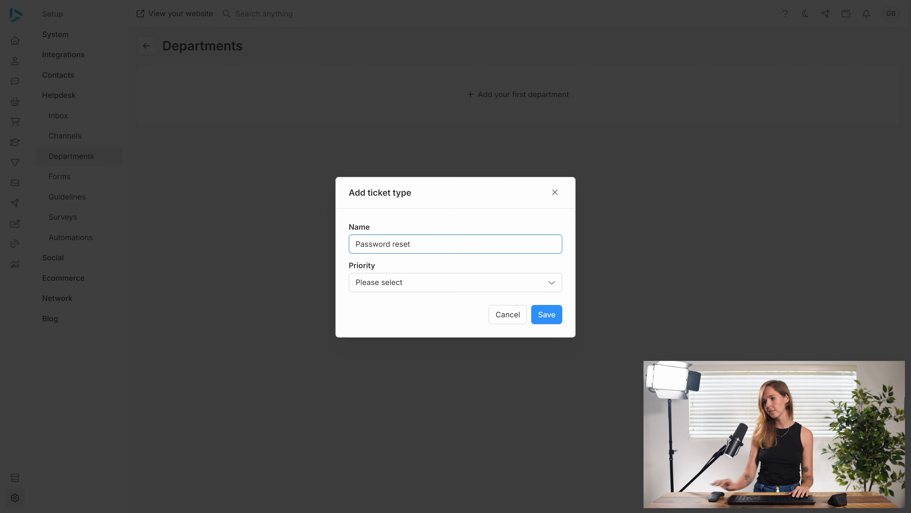
{"action": "left_click", "coordinate": [412, 282]}
{"action": "left_click", "coordinate": [380, 353]}
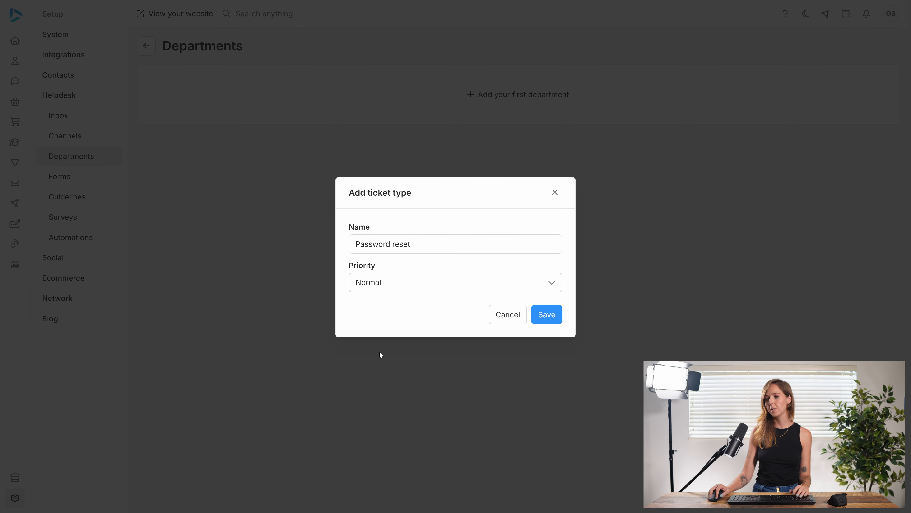
{"action": "left_click", "coordinate": [541, 314]}
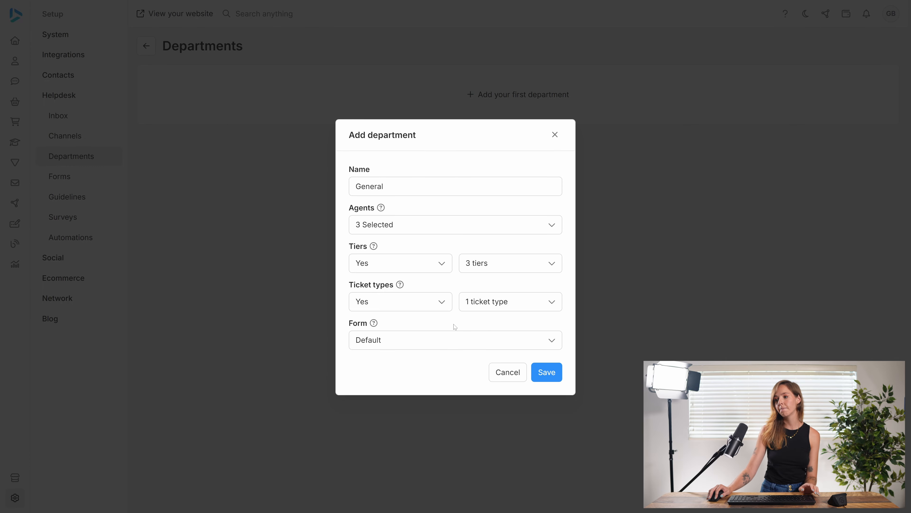
Save the General department with the Default form, and review its saved settings without changing them.
{"action": "left_click", "coordinate": [466, 344]}
{"action": "left_click", "coordinate": [423, 343]}
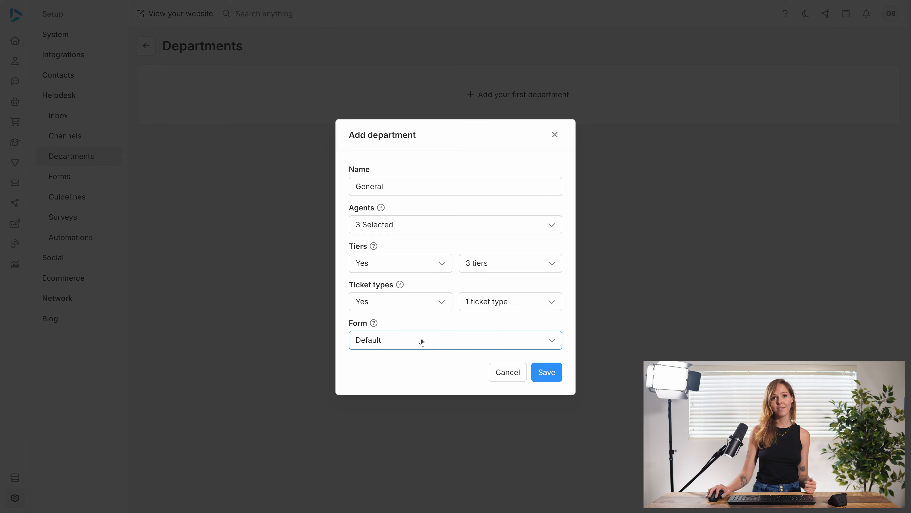
{"action": "left_click", "coordinate": [546, 372]}
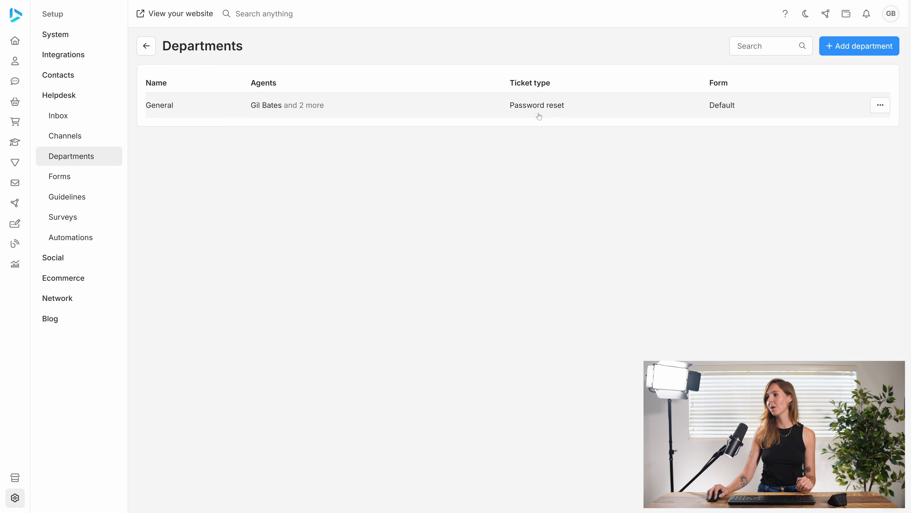
{"action": "left_click", "coordinate": [432, 108]}
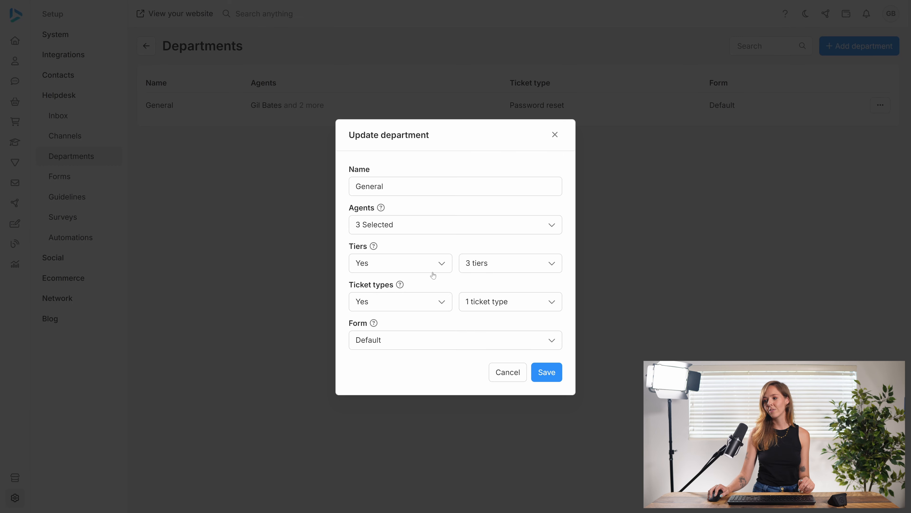
{"action": "left_click", "coordinate": [555, 134]}
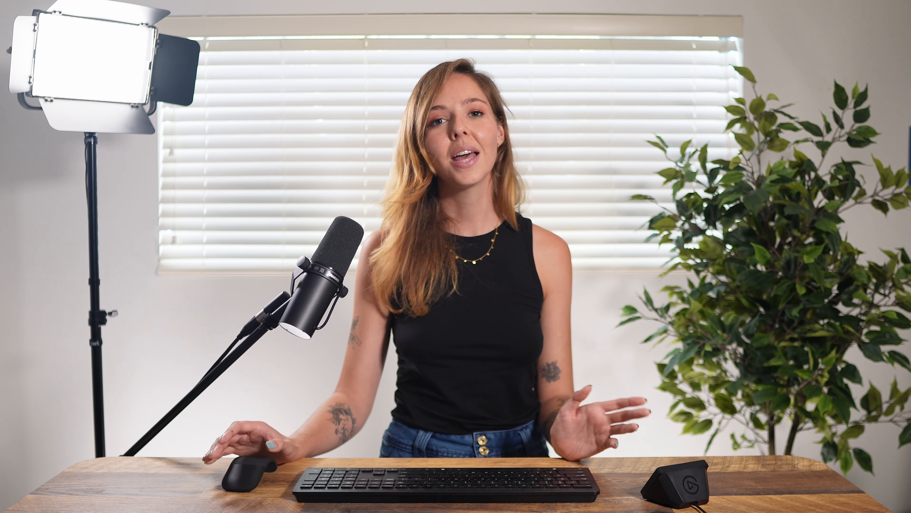